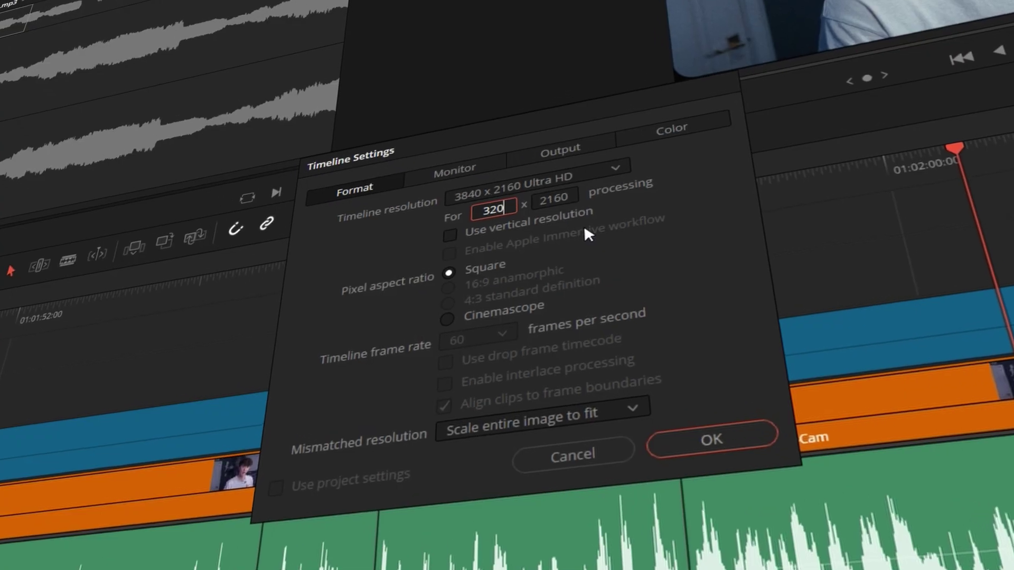
Step: Enter a custom timeline width of 32000 in Timeline Settings > Format
{"action": "type", "text": "000"}
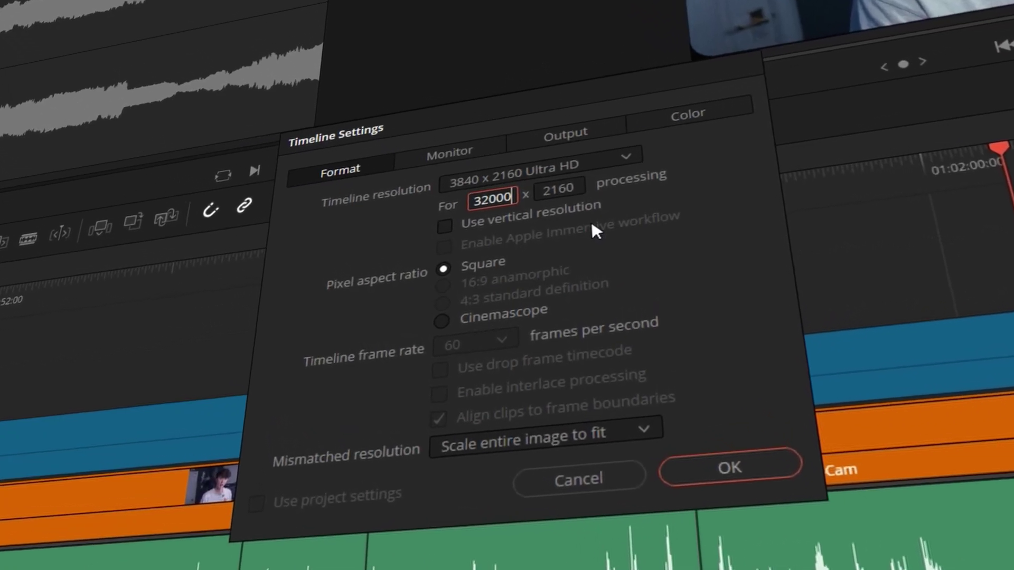
{"action": "key", "text": "Tab"}
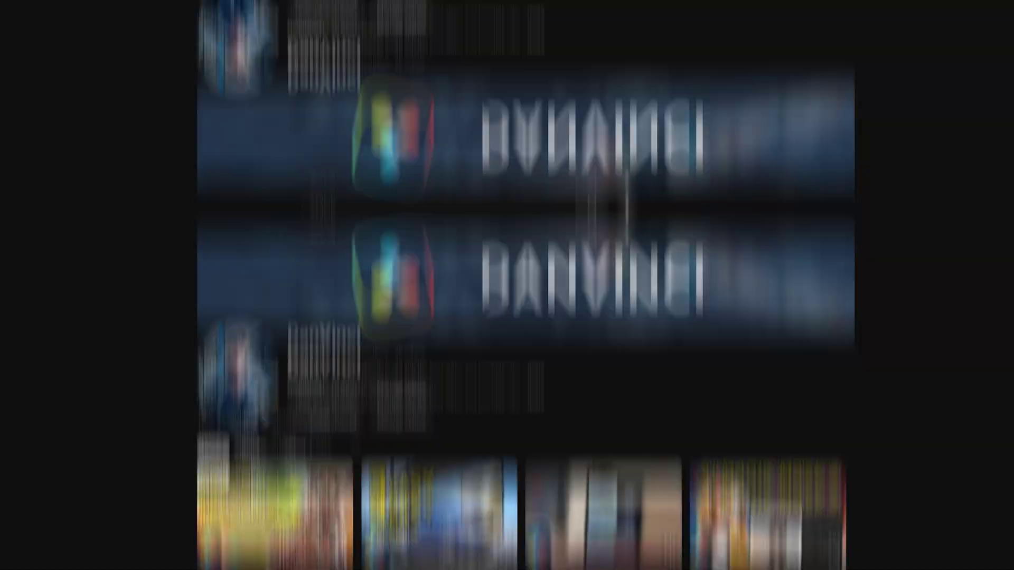
Step: Scroll down through the Media Storage preferences page
{"action": "scroll", "coordinate": [507, 285], "scroll_direction": "down", "scroll_amount": 2}
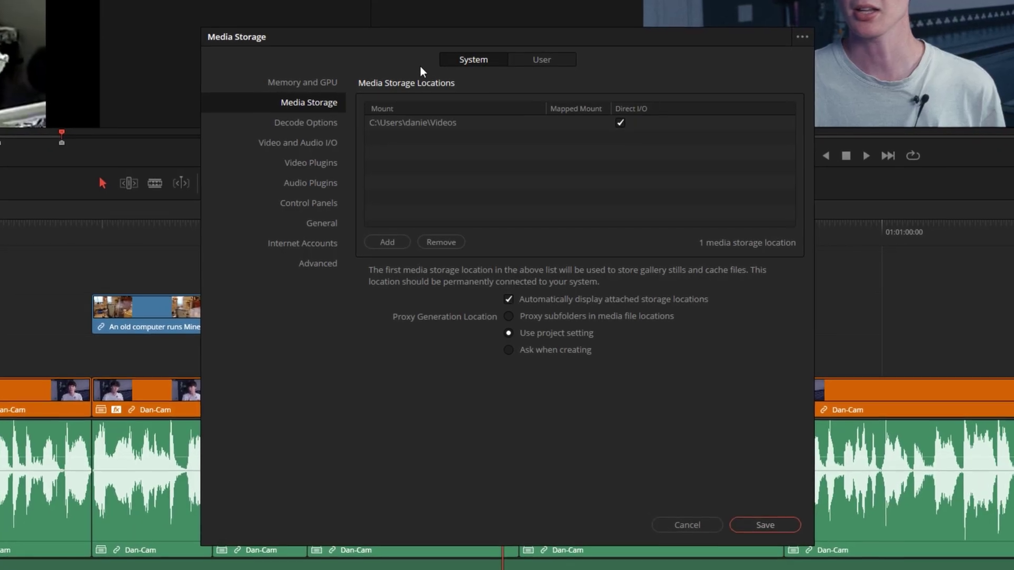
Step: Switch Preferences to the Memory and GPU page
{"action": "left_click", "coordinate": [295, 81]}
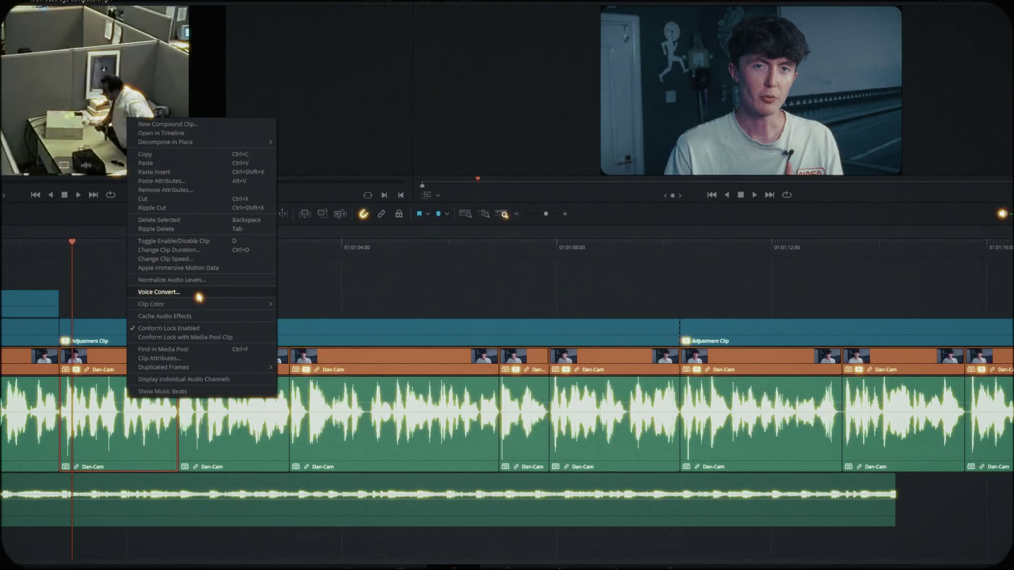
Step: Open AI Voice Convert for the clip, keeping Female 1 US as the voice model
{"action": "left_click", "coordinate": [197, 294]}
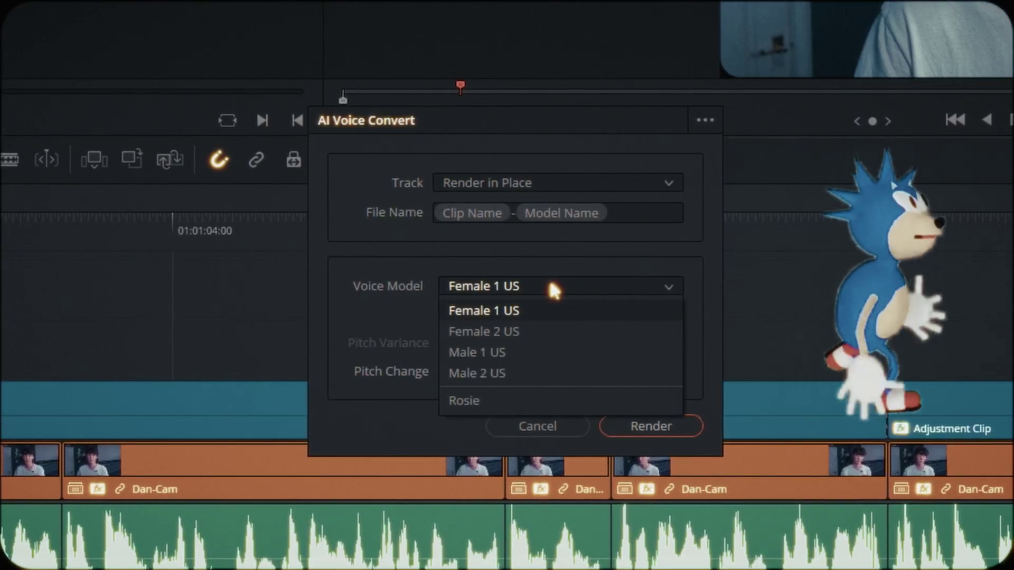
{"action": "left_click", "coordinate": [550, 288]}
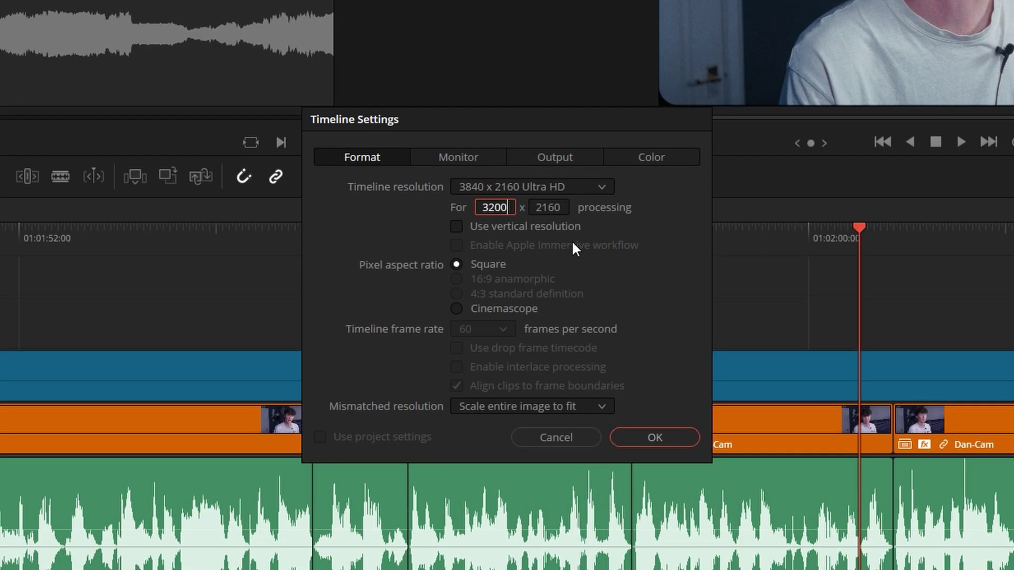
Step: Commit a 32000 timeline width, then replace the 2160 height with a new value (320)
{"action": "type", "text": "000"}
{"action": "key", "text": "Return"}
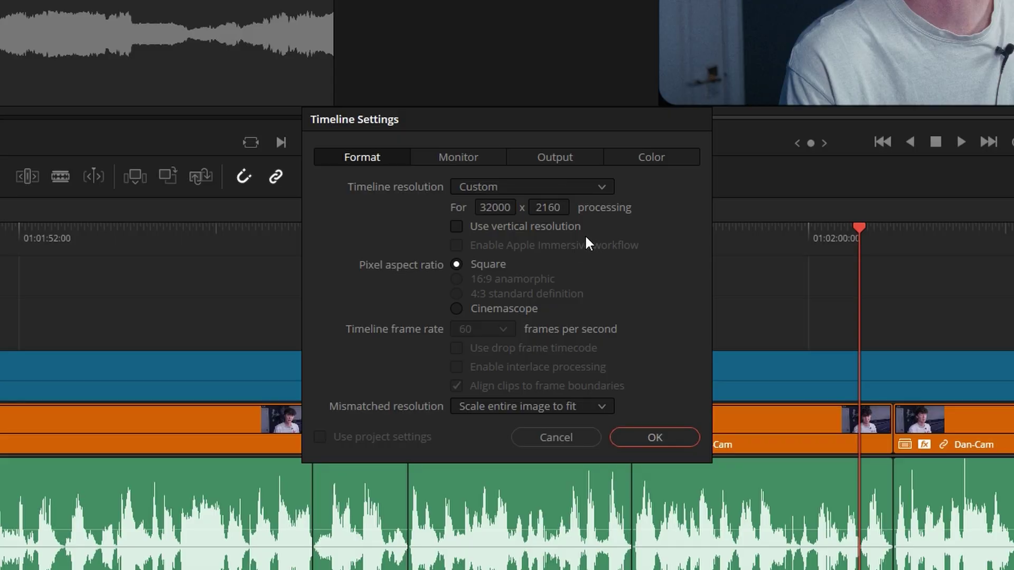
{"action": "left_click", "coordinate": [570, 207]}
{"action": "key", "text": "BackSpace"}
{"action": "type", "text": "320"}
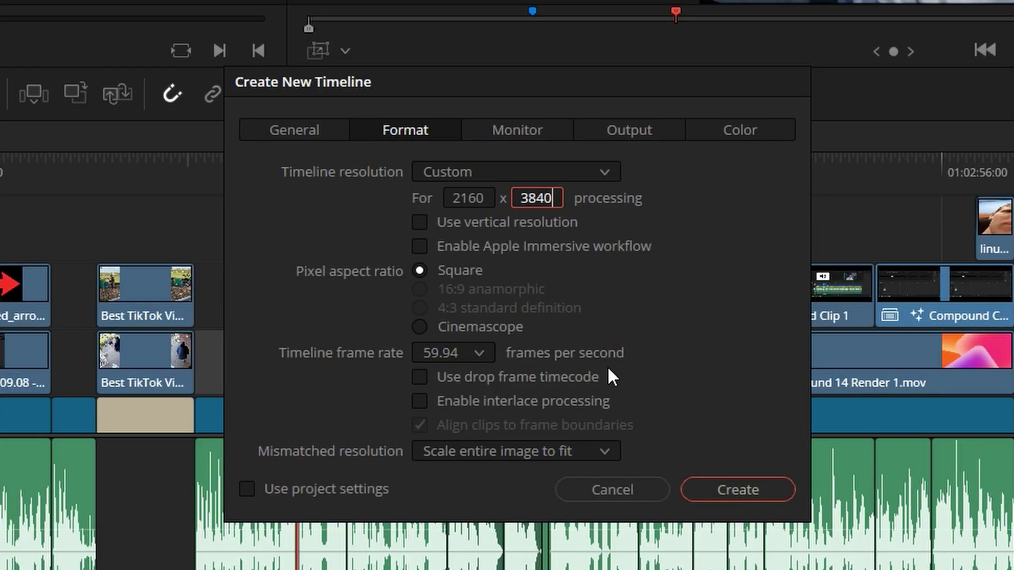
Step: Choose the vertical 2160x3840 format, enter a 32000 width, and create the timeline
{"action": "left_click", "coordinate": [419, 222]}
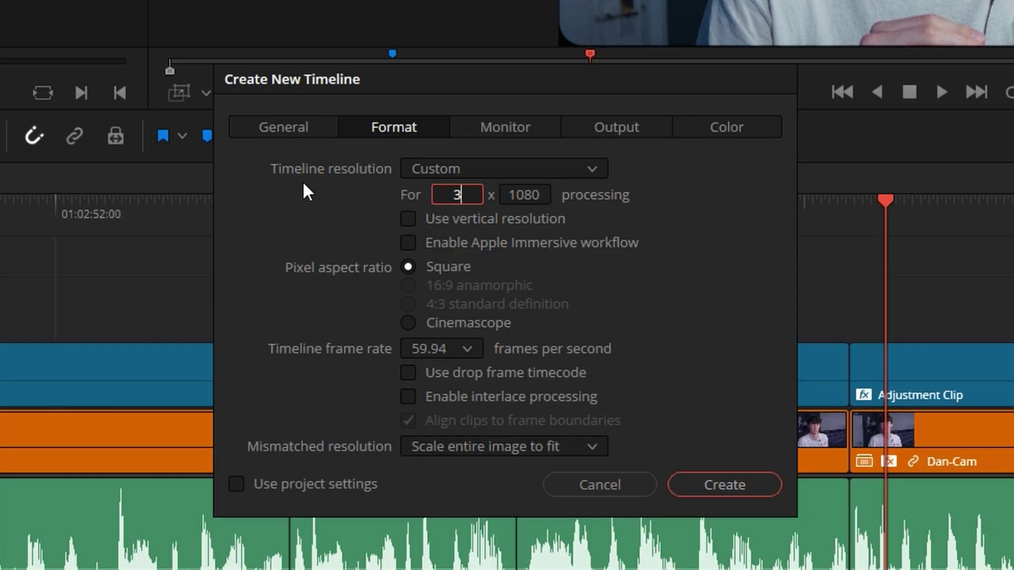
{"action": "type", "text": "2000"}
{"action": "left_click", "coordinate": [622, 217]}
{"action": "left_click", "coordinate": [723, 484]}
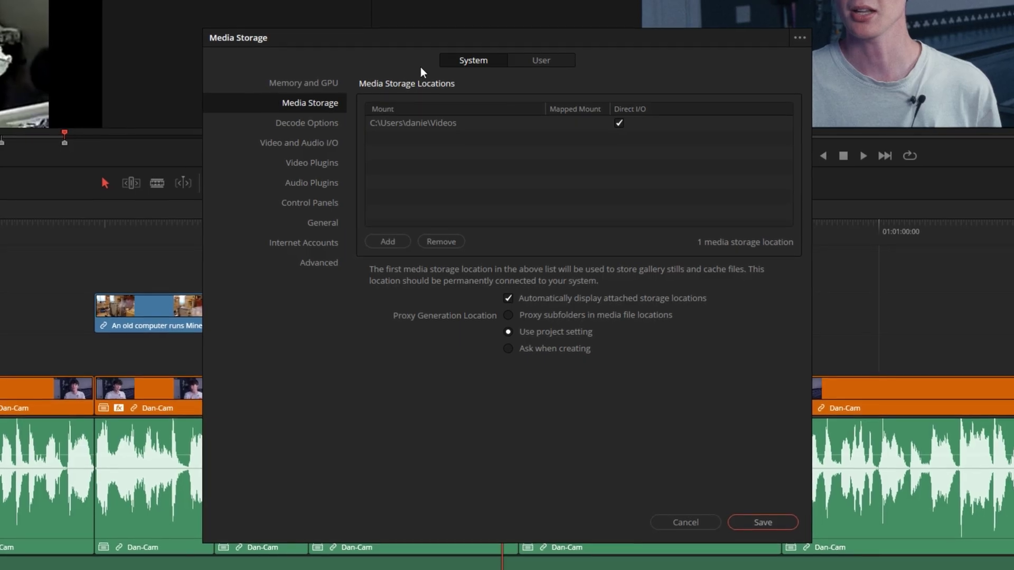
Step: Show the Memory and GPU page in Preferences
{"action": "left_click", "coordinate": [299, 83]}
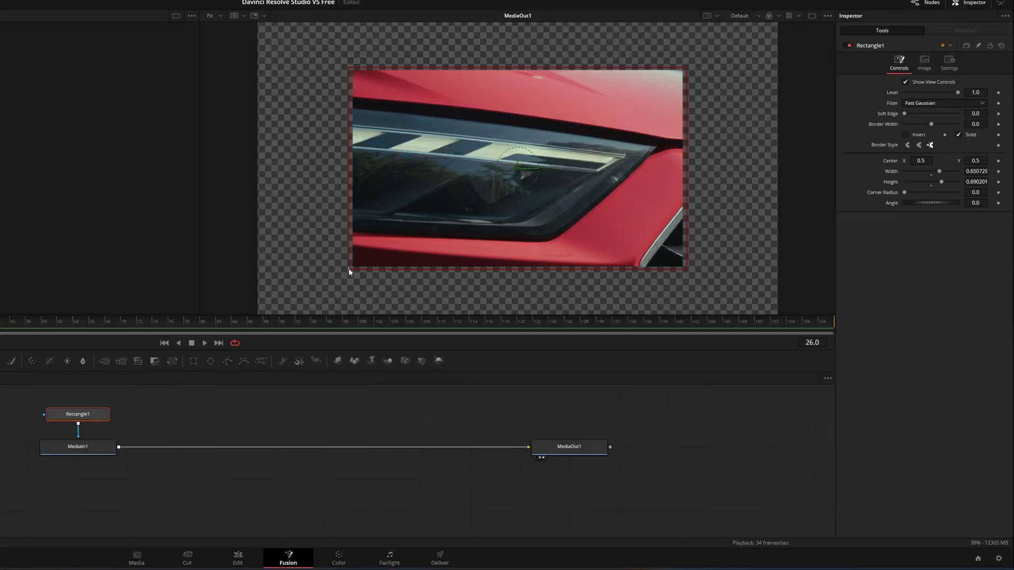
Step: Enlarge the Rectangle1 mask over the red car shot by pulling its bottom-left corner outward
{"action": "left_click_drag", "start_coordinate": [326, 300], "coordinate": [322, 306]}
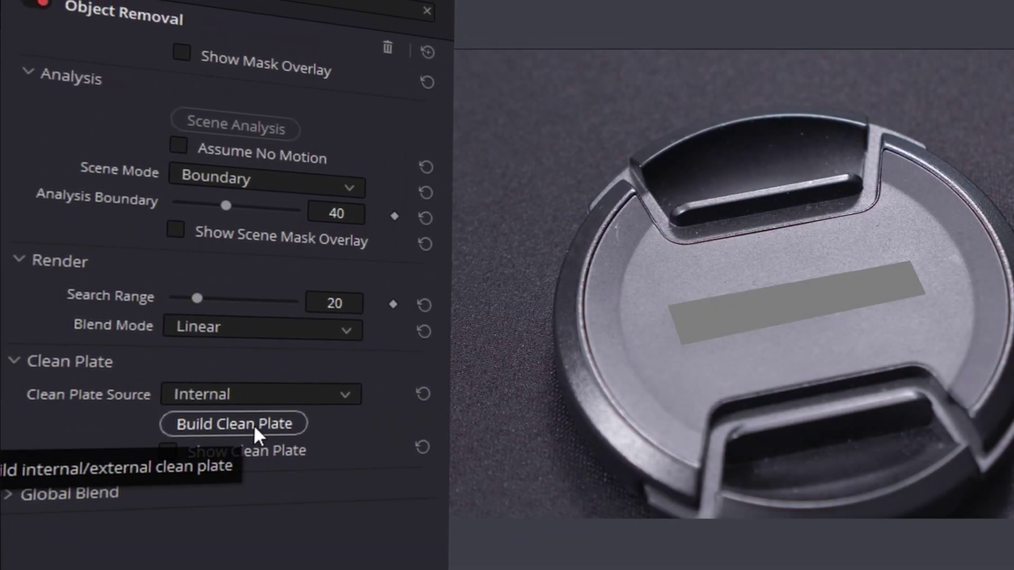
Step: Build the Object Removal clean plate to erase the grey patch from the lens cap
{"action": "left_click", "coordinate": [252, 423]}
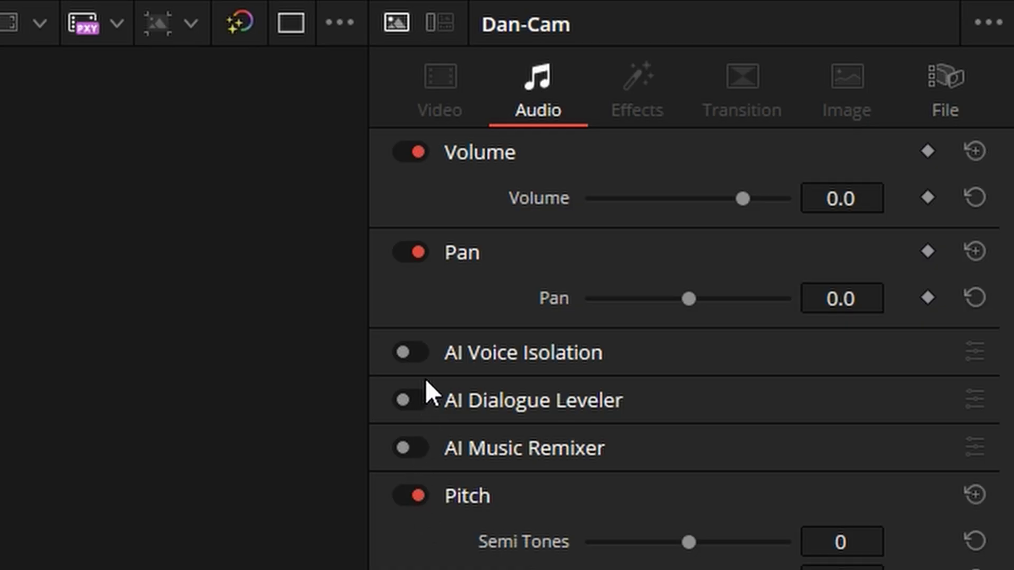
Step: Enable AI Voice Isolation on the Dan-Cam clip in the Audio inspector
{"action": "left_click", "coordinate": [412, 352]}
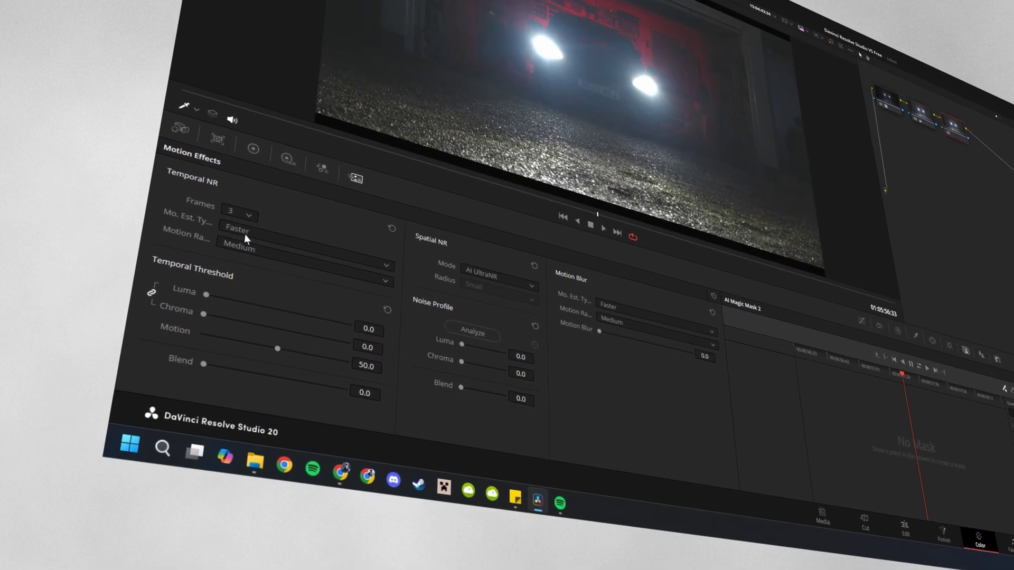
Step: Denoise the night clip with Better motion estimation, temporal thresholds 38.3, spatial luma 9.9 and chroma 6.1
{"action": "left_click", "coordinate": [244, 232]}
{"action": "left_click", "coordinate": [245, 244]}
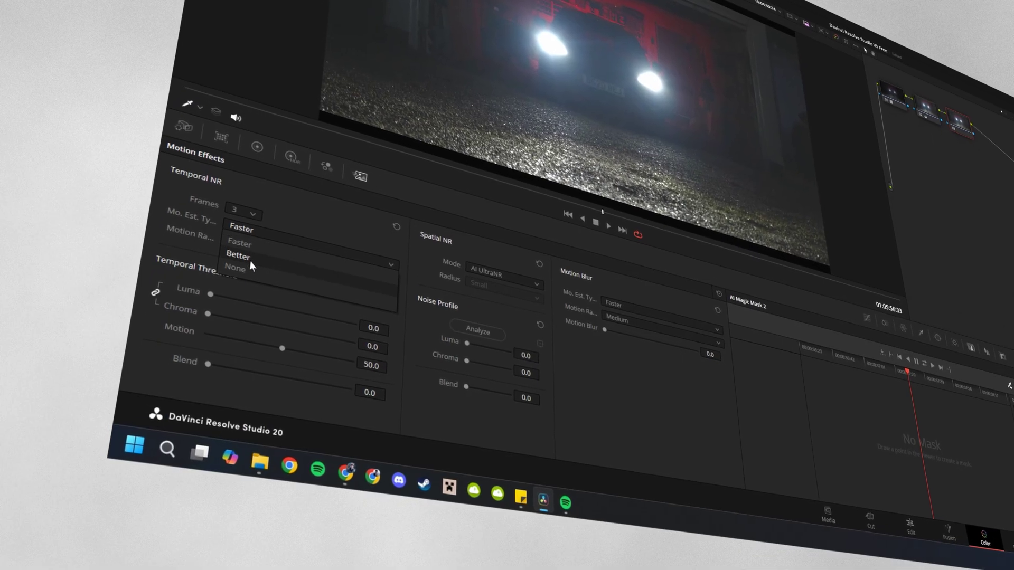
{"action": "left_click_drag", "start_coordinate": [222, 292], "coordinate": [306, 311]}
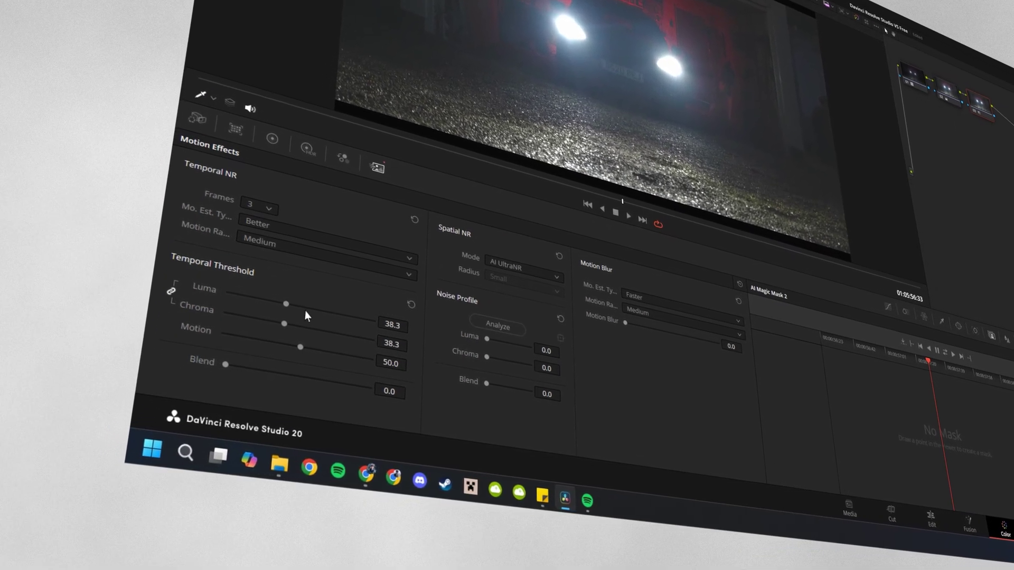
{"action": "left_click_drag", "start_coordinate": [497, 341], "coordinate": [517, 332]}
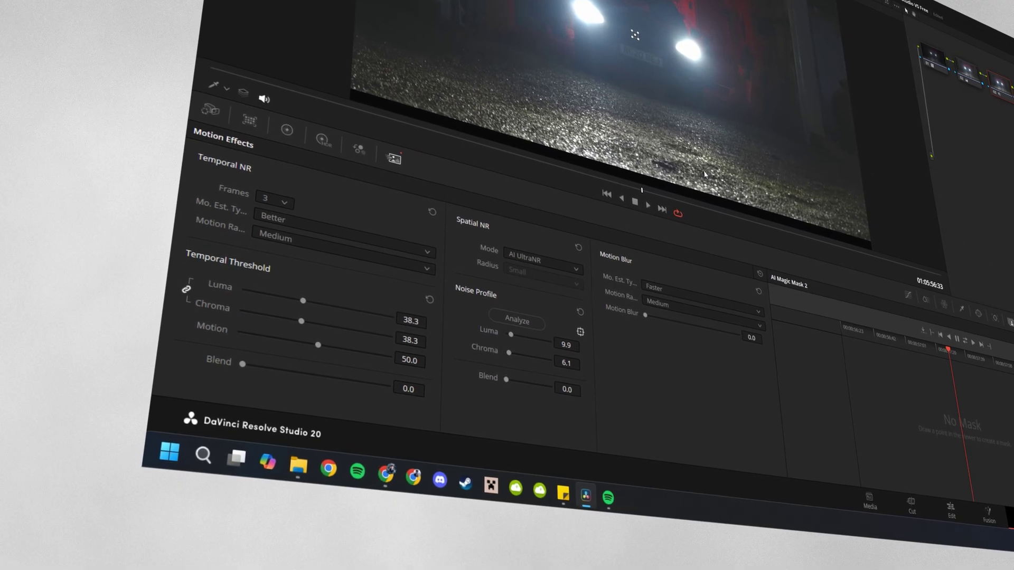
{"action": "left_click_drag", "start_coordinate": [607, 11], "coordinate": [626, 21]}
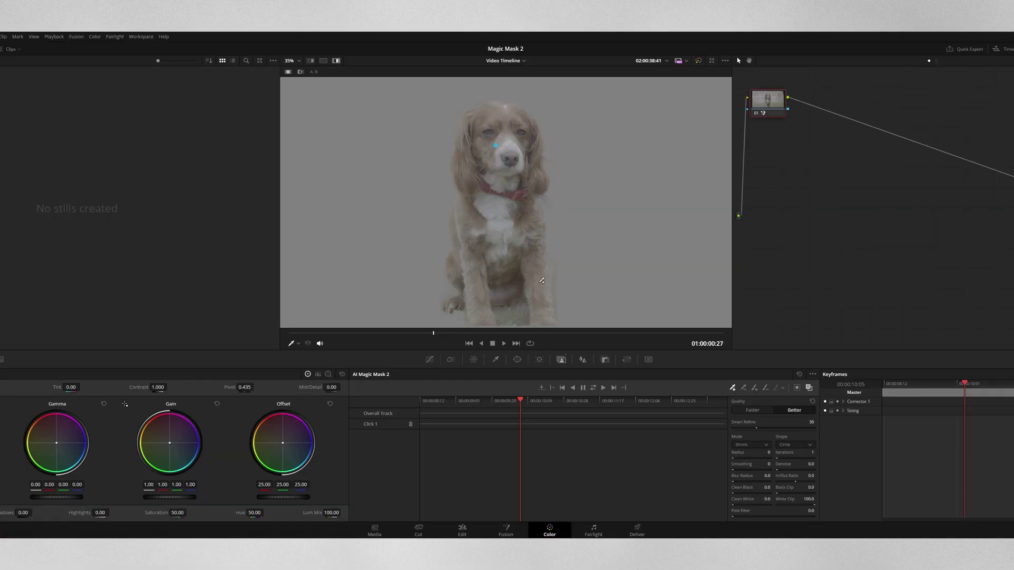
{"action": "scroll", "coordinate": [562, 182], "scroll_direction": "up", "scroll_amount": 3}
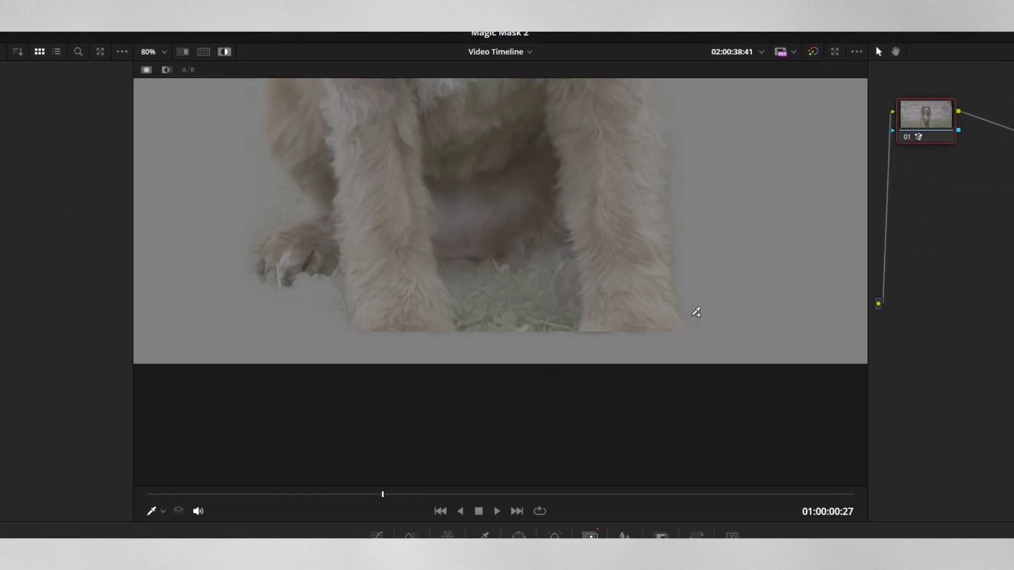
{"action": "scroll", "coordinate": [606, 210], "scroll_direction": "down", "scroll_amount": 3}
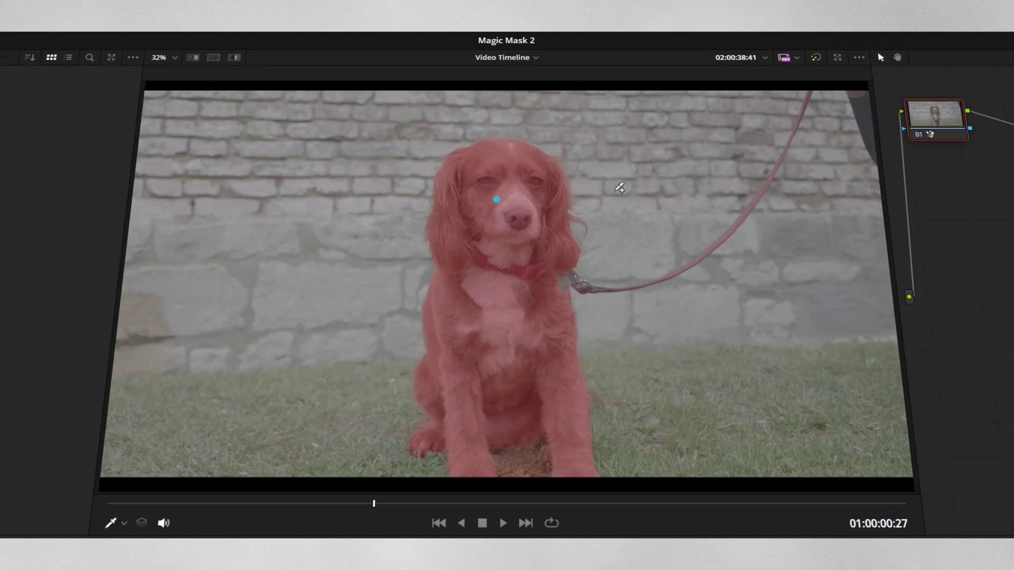
{"action": "scroll", "coordinate": [620, 185], "scroll_direction": "up", "scroll_amount": 5}
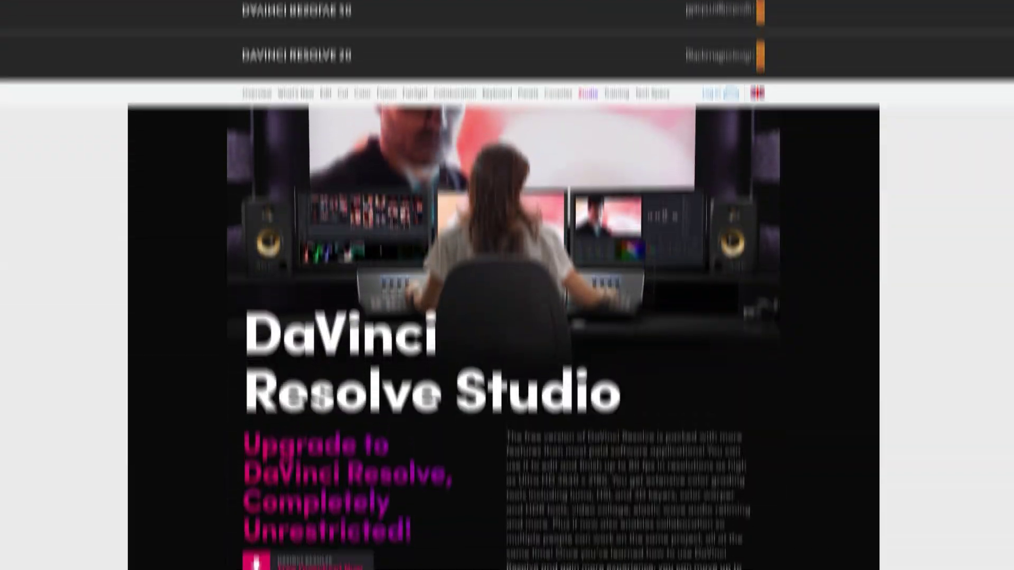
Step: Scroll down the DaVinci Resolve Studio upgrade page to the £225 purchase offer
{"action": "scroll", "coordinate": [507, 285], "scroll_direction": "down", "scroll_amount": 3}
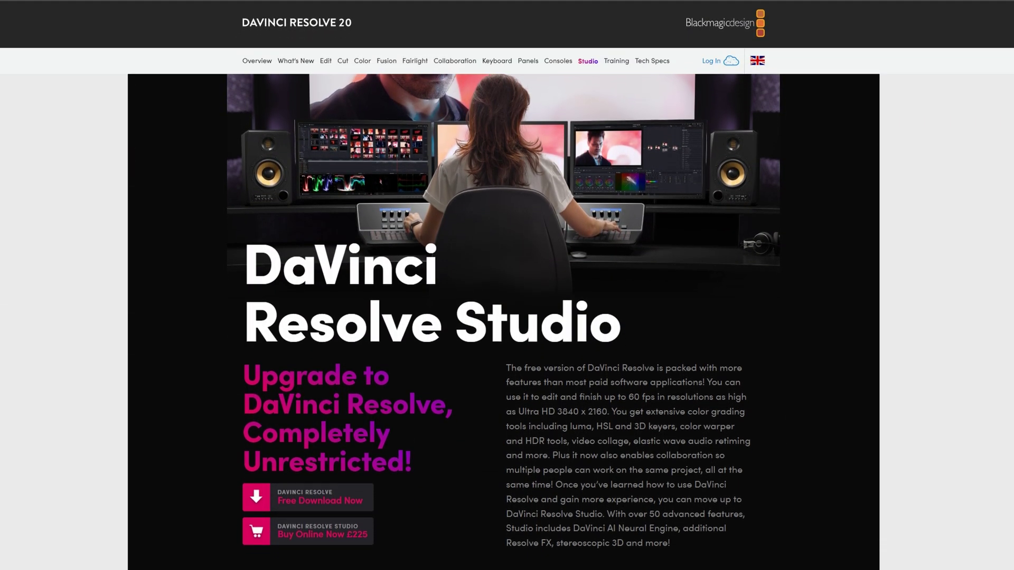
{"action": "scroll", "coordinate": [506, 286], "scroll_direction": "down", "scroll_amount": 3}
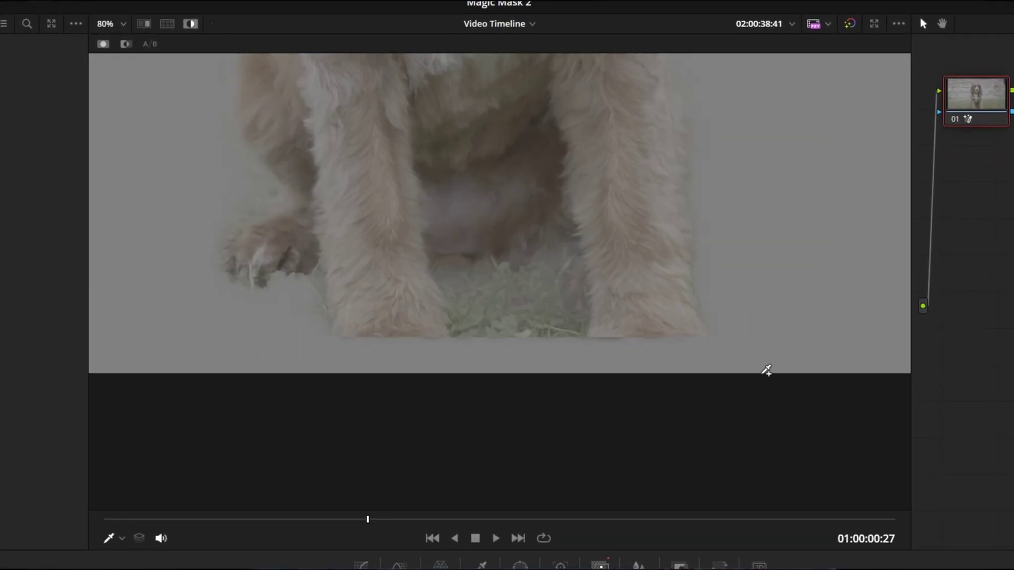
Step: Zoom out the viewer ahead of opening the MASTER timeline's AI transcription
{"action": "scroll", "coordinate": [577, 325], "scroll_direction": "down", "scroll_amount": 3}
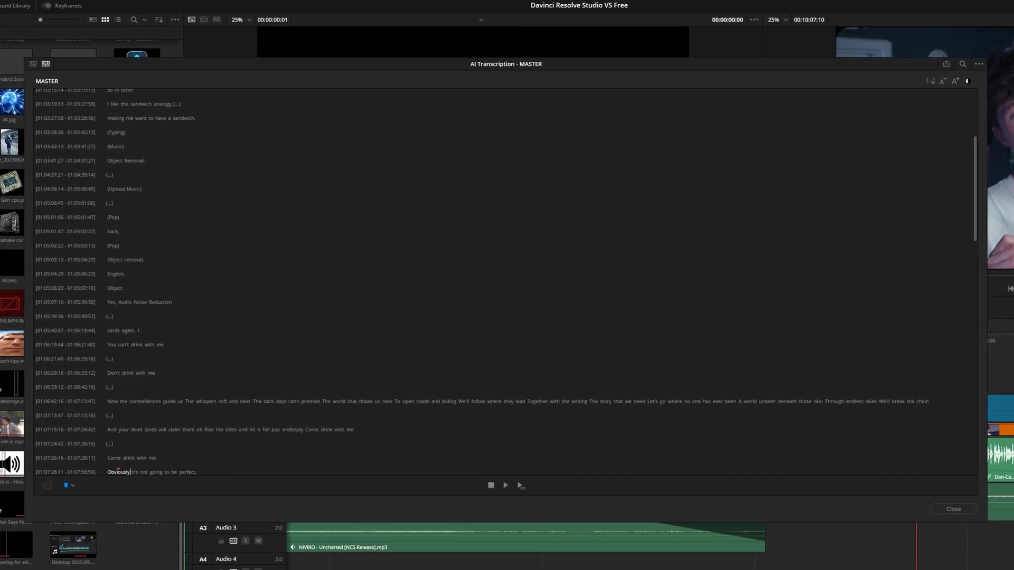
Step: Create subtitles from the timeline audio in the chosen language and show the subtitle track's style settings
{"action": "scroll", "coordinate": [211, 340], "scroll_direction": "down", "scroll_amount": 15}
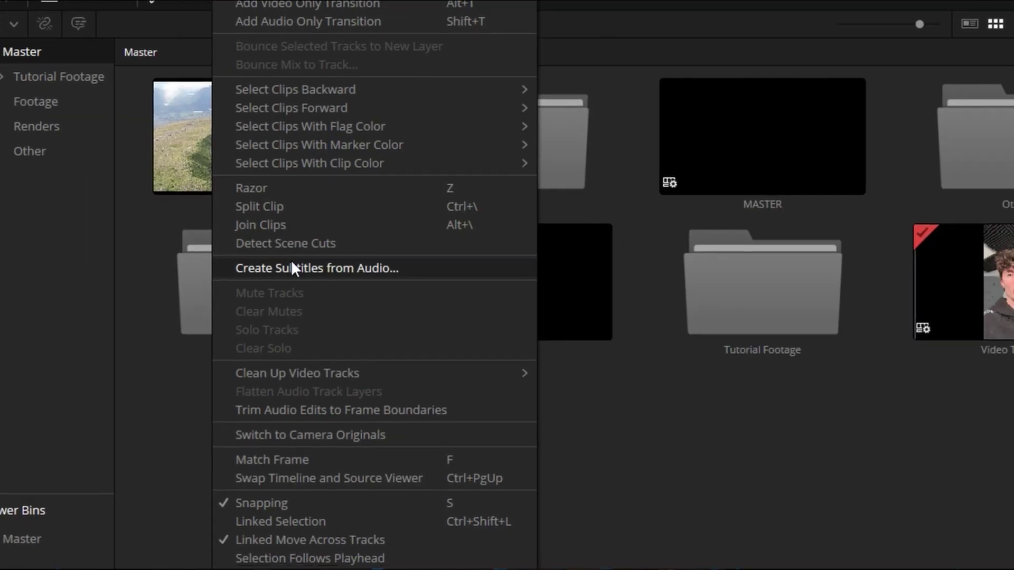
{"action": "left_click", "coordinate": [320, 267]}
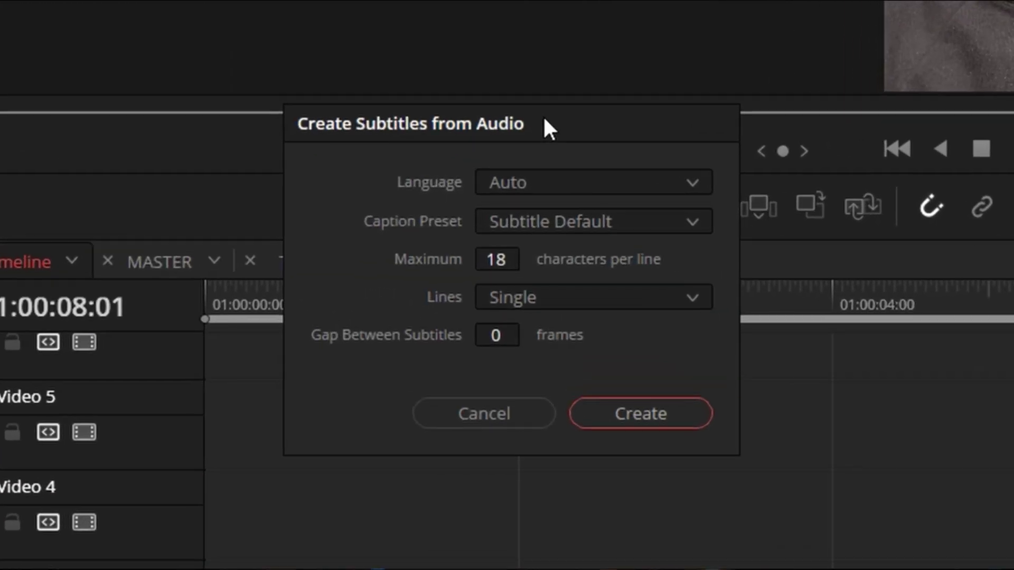
{"action": "left_click", "coordinate": [526, 188]}
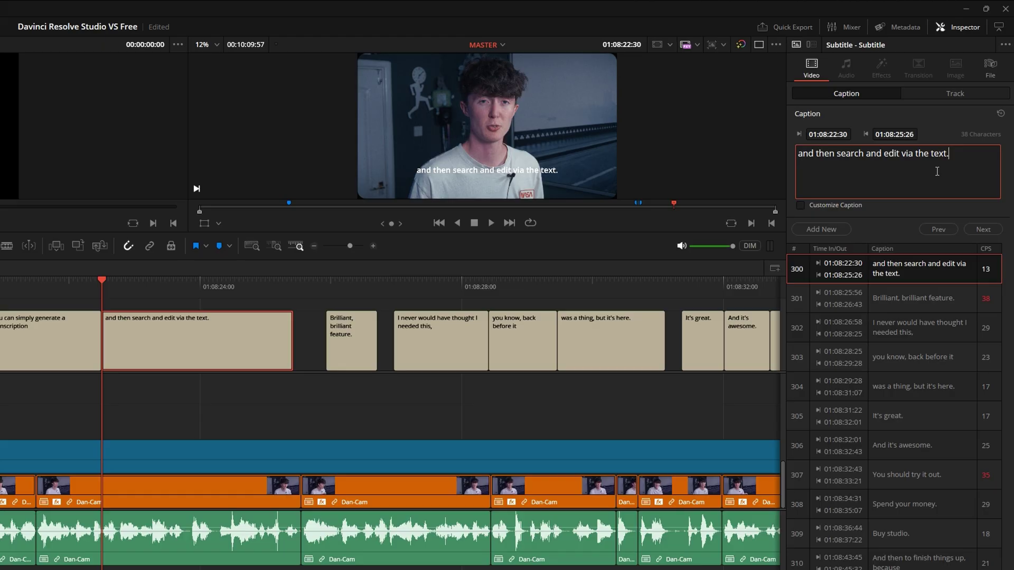
{"action": "left_click", "coordinate": [967, 96]}
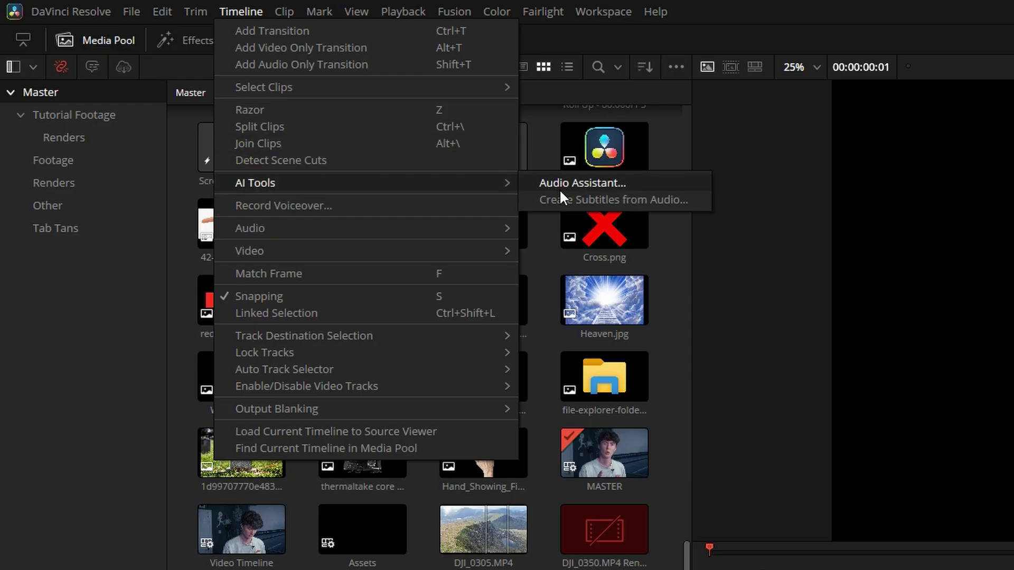
Step: Run Create Subtitles from Audio and scroll the transcript down to the final 'Buy studio.' line
{"action": "left_click", "coordinate": [561, 198]}
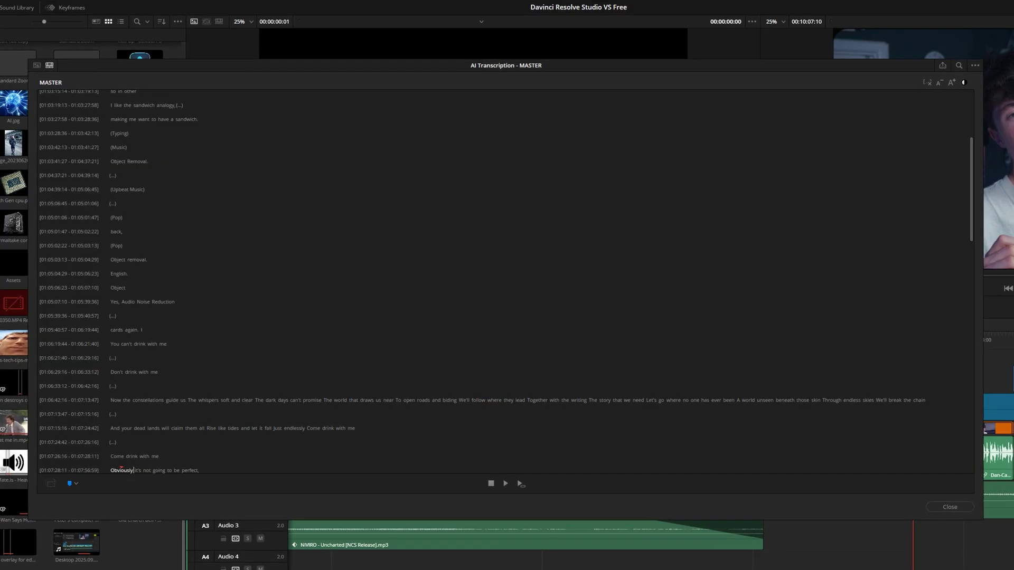
{"action": "scroll", "coordinate": [224, 343], "scroll_direction": "down", "scroll_amount": 15}
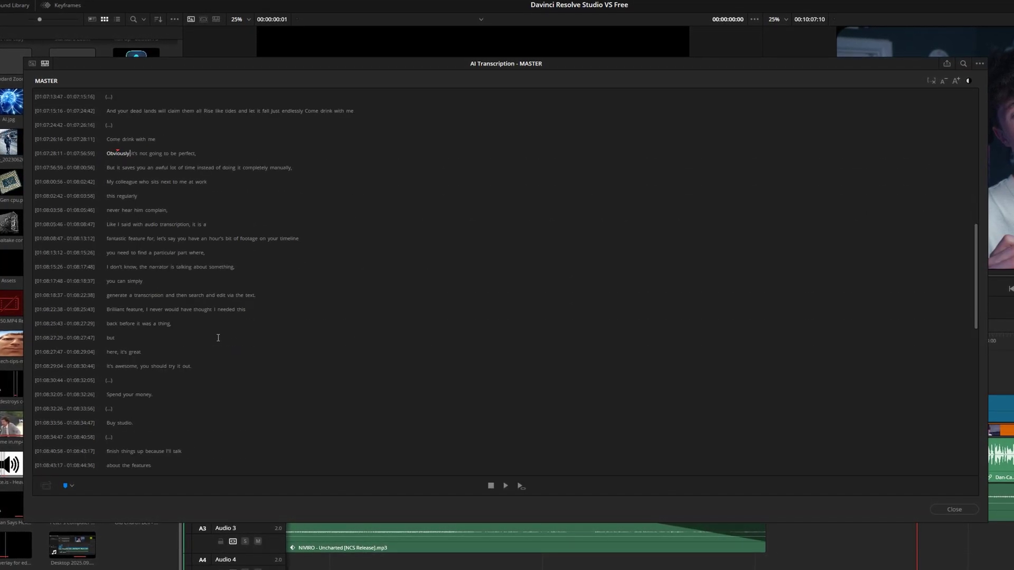
Step: Open search in the AI Transcription window and scroll back up the transcript list
{"action": "left_click", "coordinate": [968, 62]}
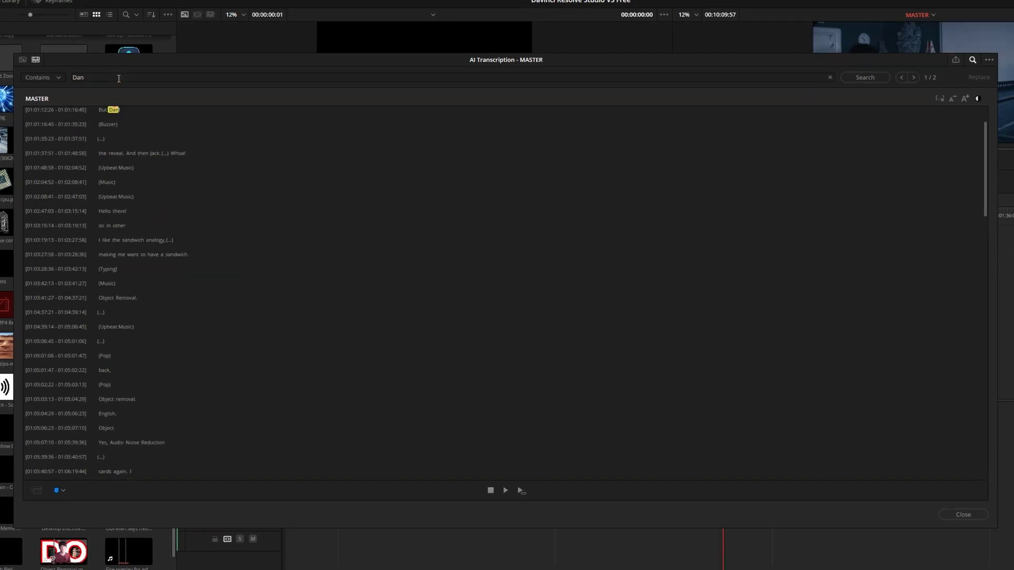
{"action": "scroll", "coordinate": [227, 220], "scroll_direction": "up", "scroll_amount": 3}
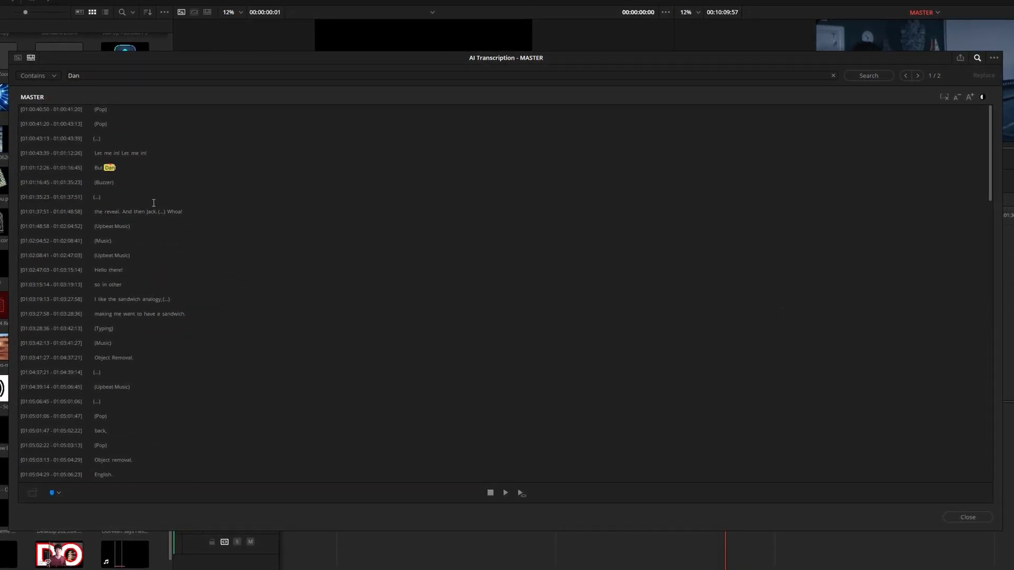